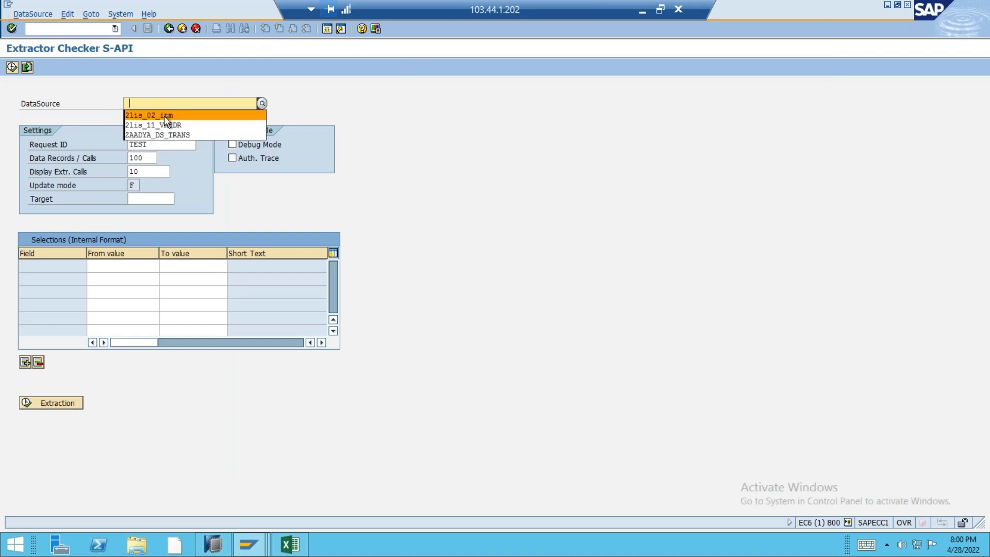
Run a test extraction for DataSource 2LIS_11_VAHDR and dismiss the resulting message.
left_click(172, 125)
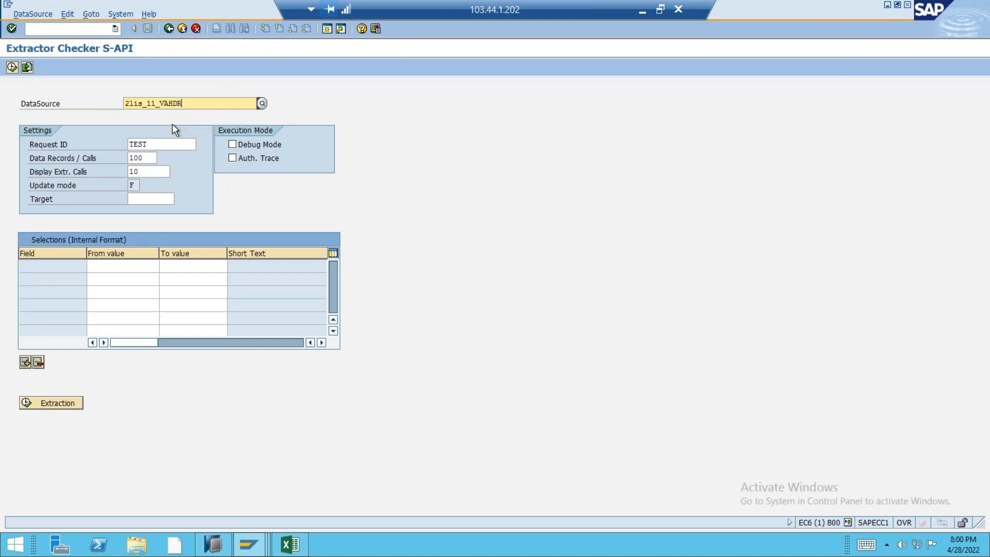
left_click(57, 404)
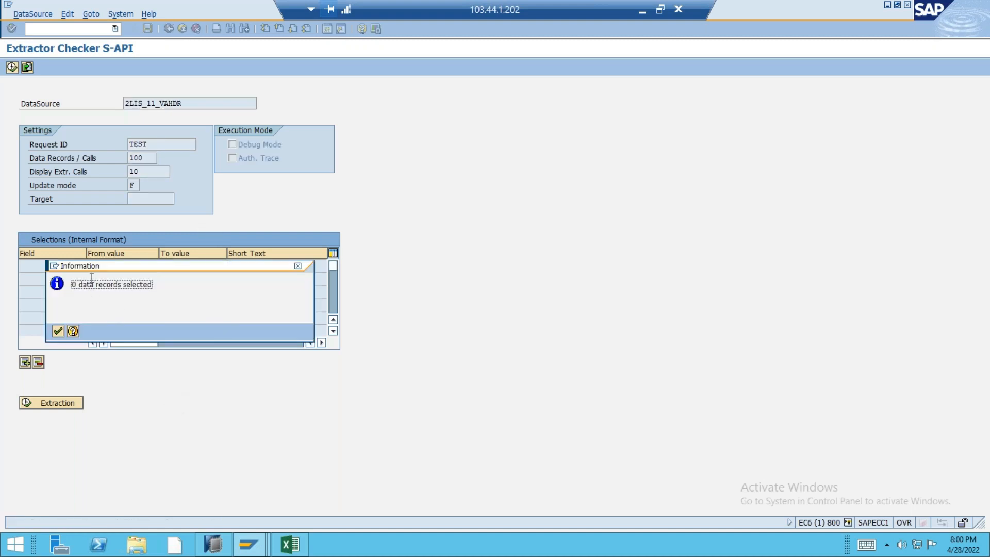
left_click_drag(111, 267, 248, 286)
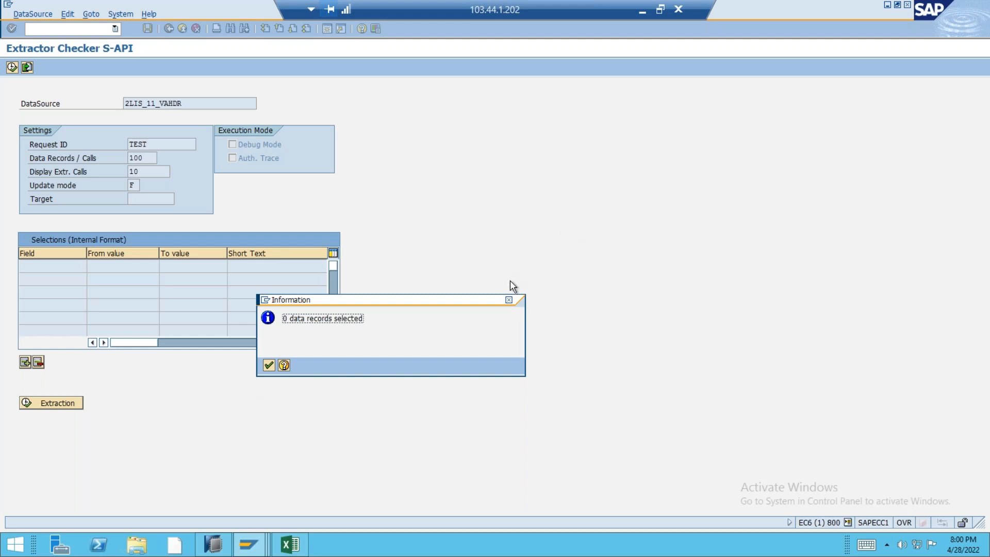
left_click(509, 300)
Open transaction oli7bw for the statistical setup of orders in a new session.
left_click(209, 541)
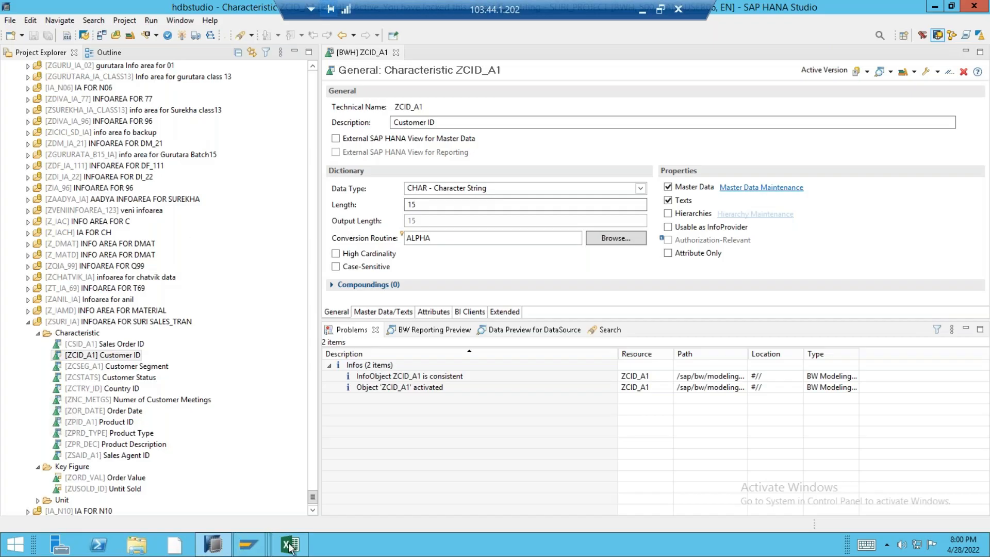
mouse_move(252, 546)
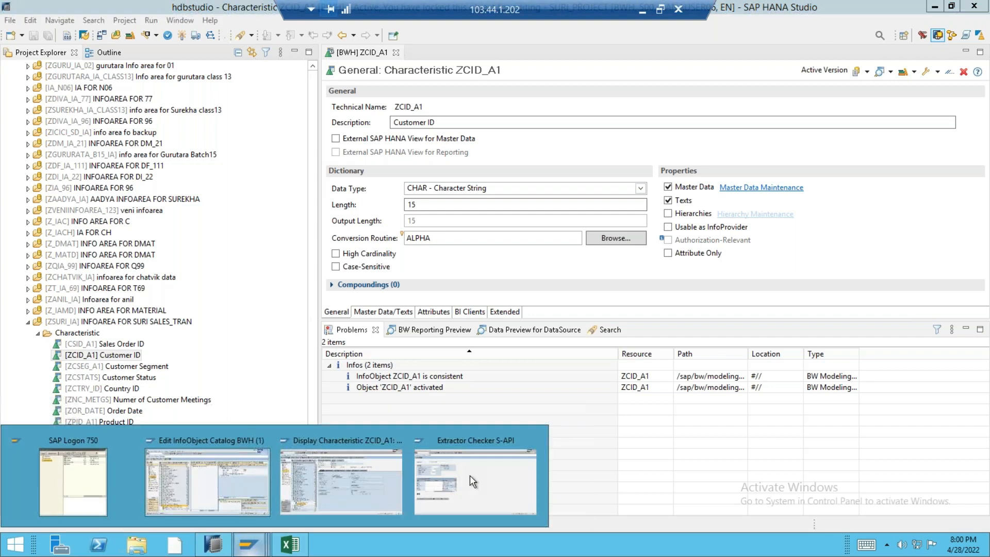
left_click(472, 475)
left_click(326, 28)
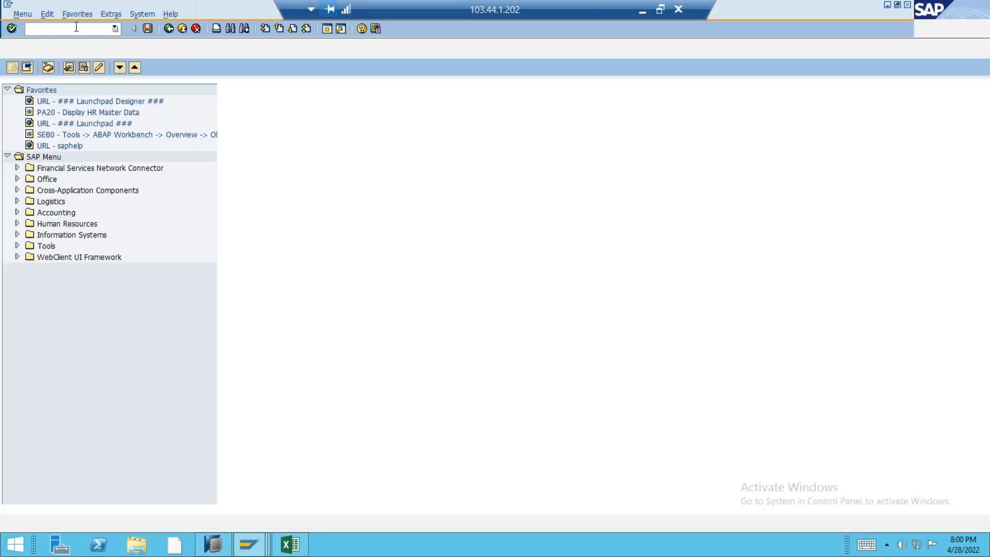
type("oli7bw")
key("Return")
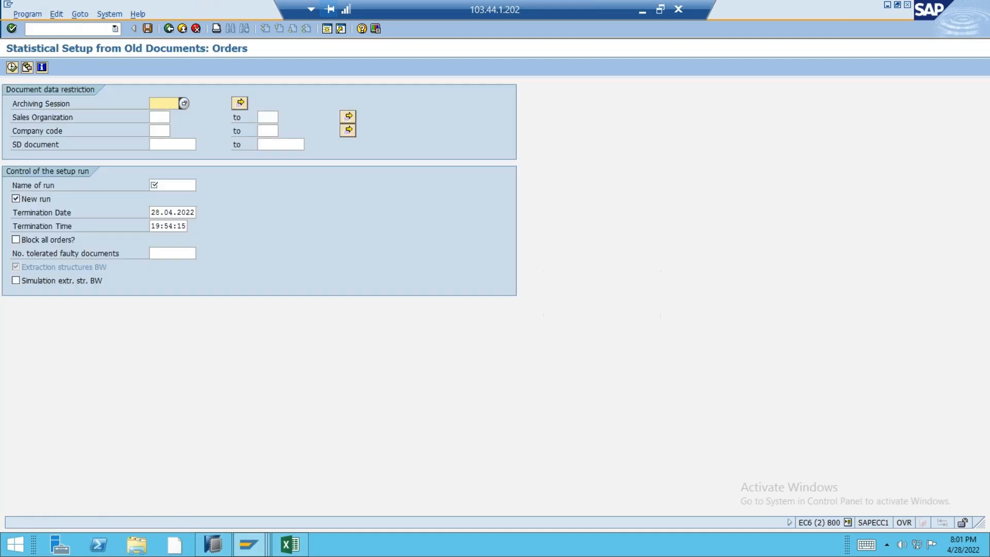
Name the setup run ZTST_ and try to execute the statistical setup of old order documents.
left_click(186, 187)
type("ZTST")
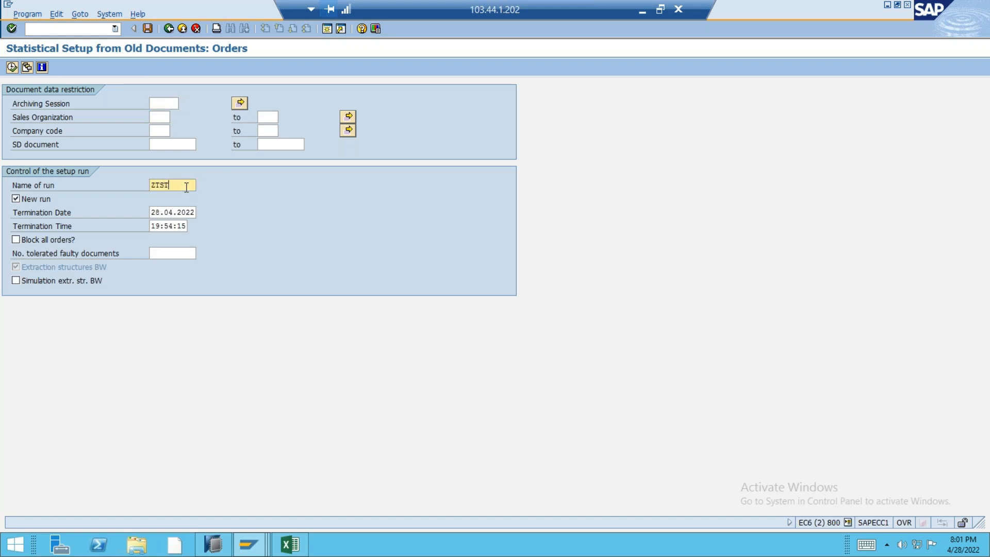
type("_")
left_click(12, 68)
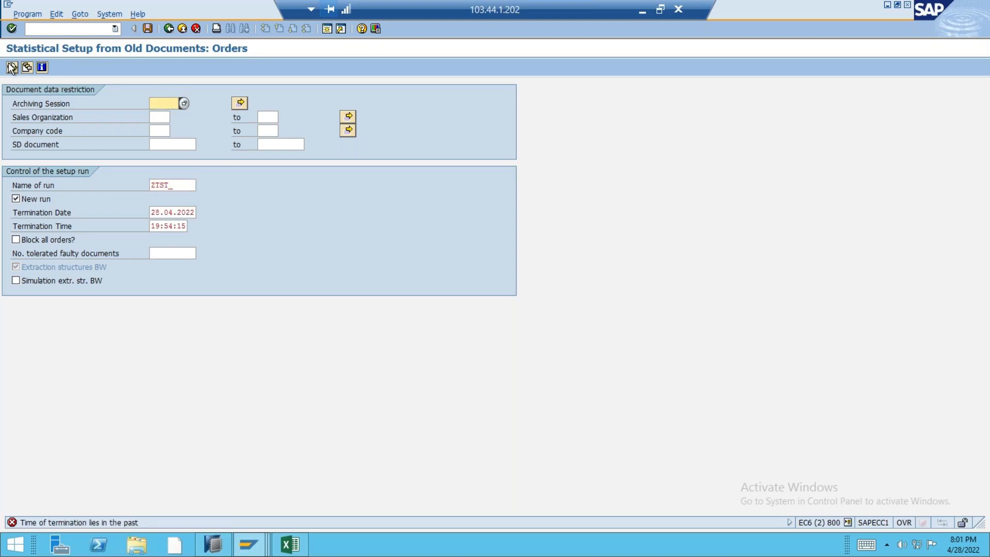
Set the termination date to 28.05.2022, execute the order setup run and exit its dialogs.
left_click(173, 213)
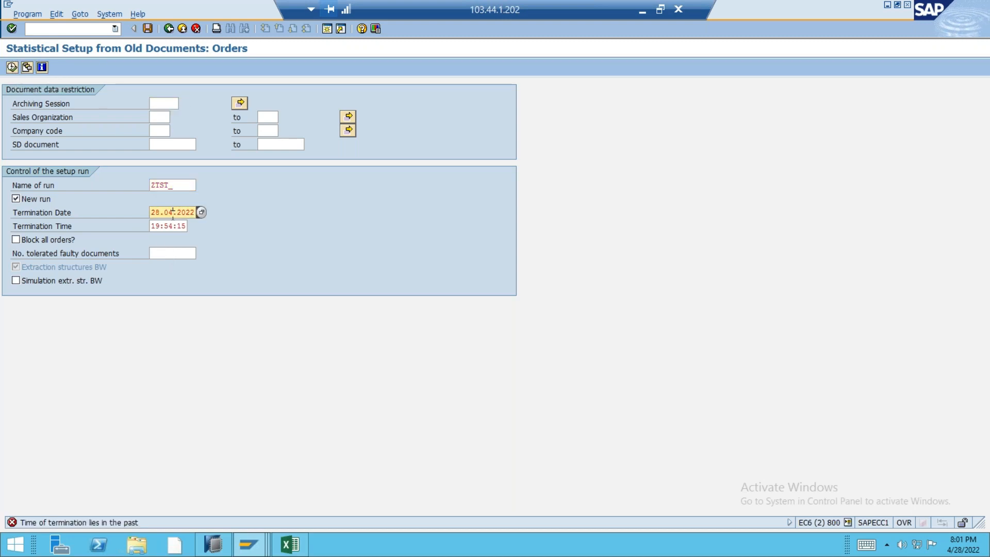
key("BackSpace")
type("5.2023")
key("BackSpace")
type("2")
key("F8")
left_click(58, 331)
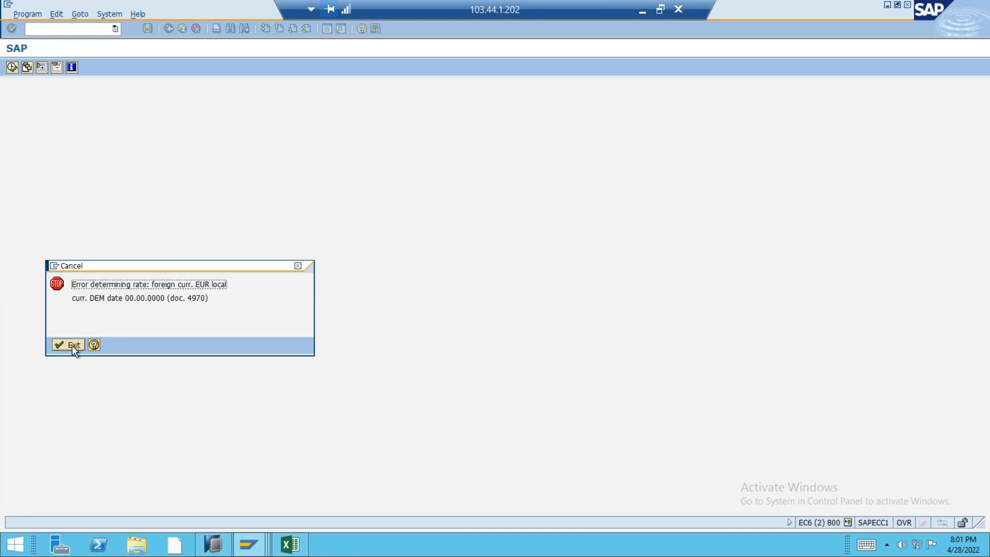
left_click(72, 345)
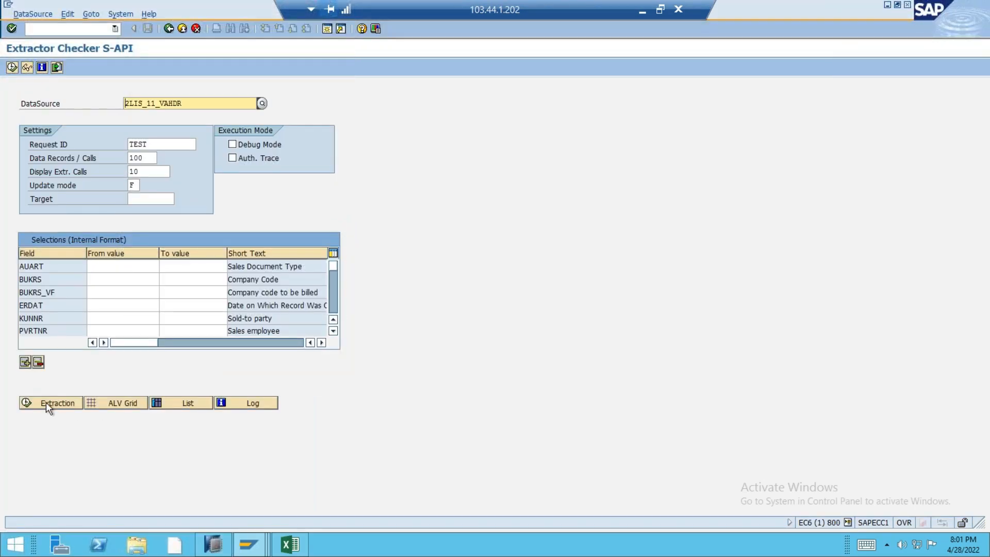
Repeat the test extraction for DataSource 2LIS_11_VAHDR in the extractor checker and close the message.
left_click(45, 402)
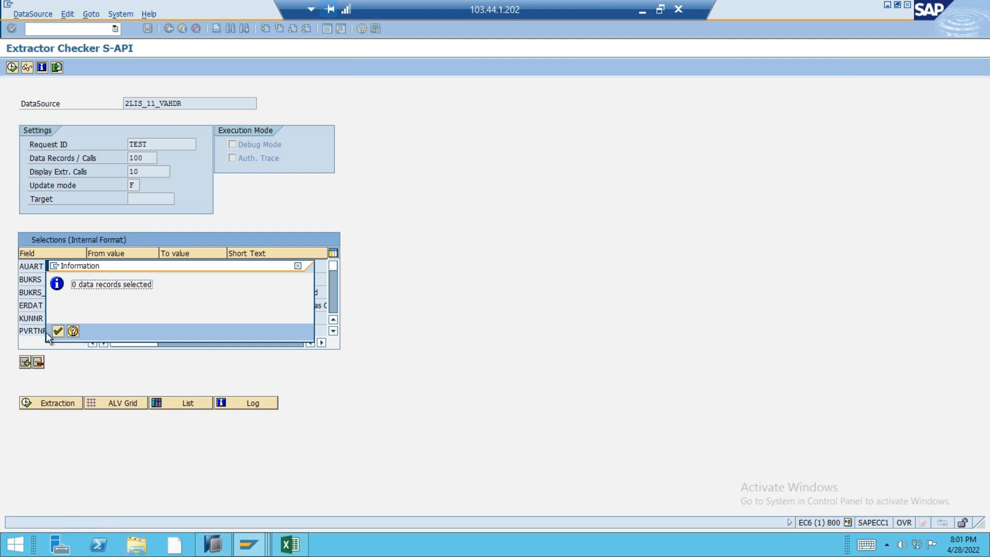
left_click(57, 331)
key("ctrl+n")
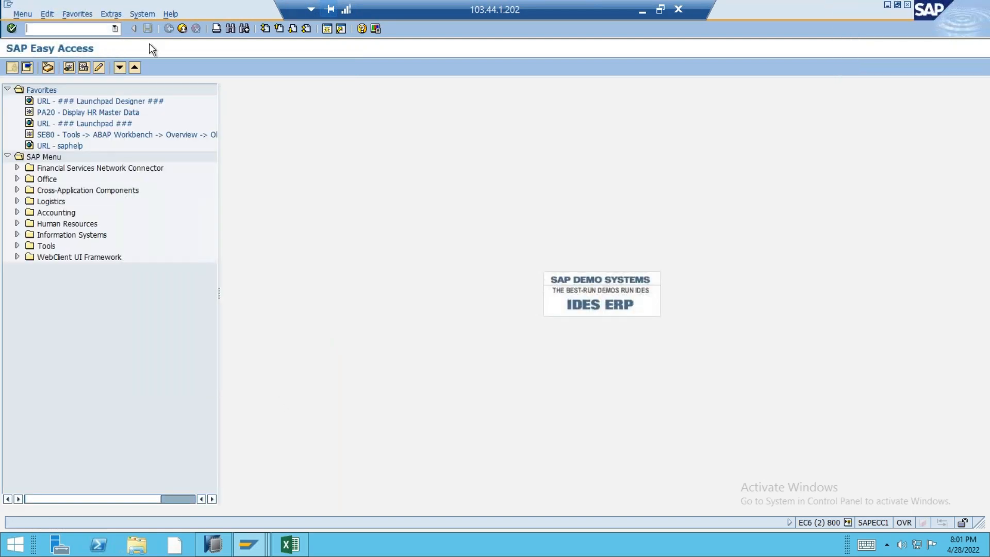
key("alt+Tab")
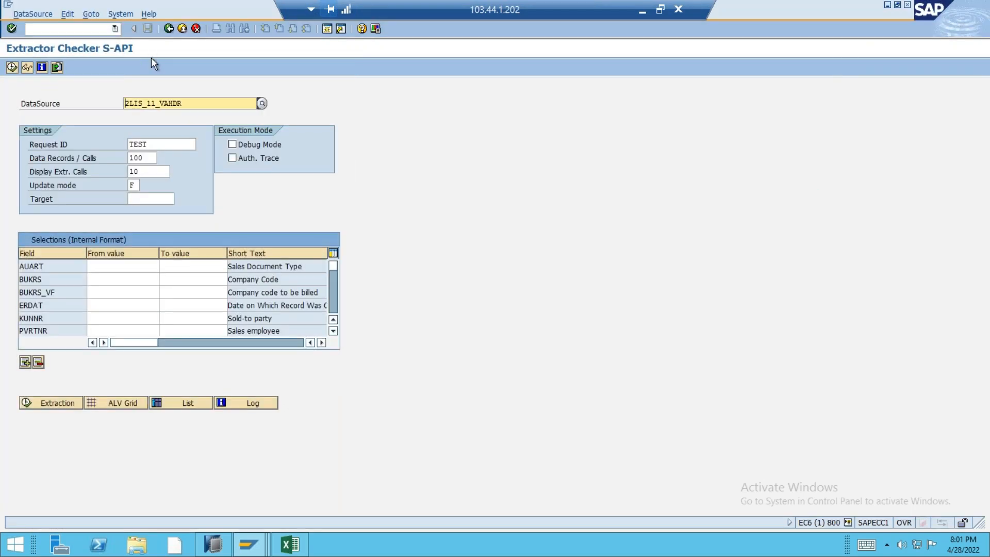
Change the DataSource to 2LIS_11_VAITM, run its test extraction and close the message.
left_click(182, 100)
key("BackSpace")
key("BackSpace")
key("BackSpace")
type("i")
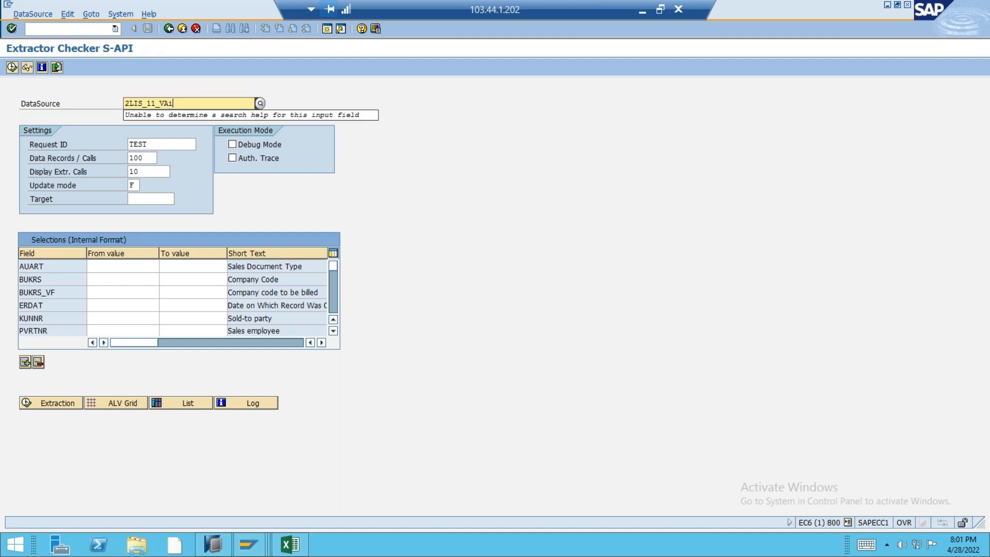
type("tm")
key("Return")
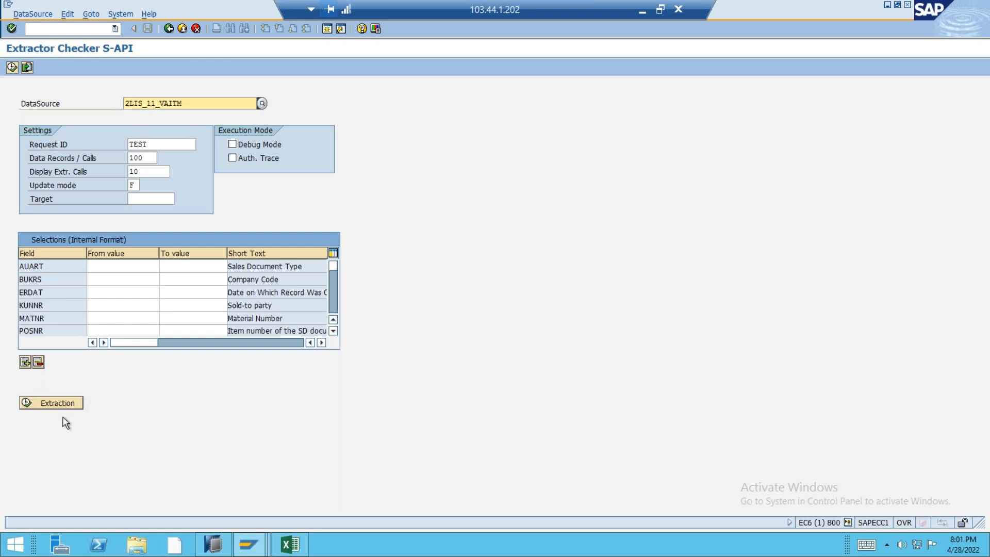
left_click(52, 403)
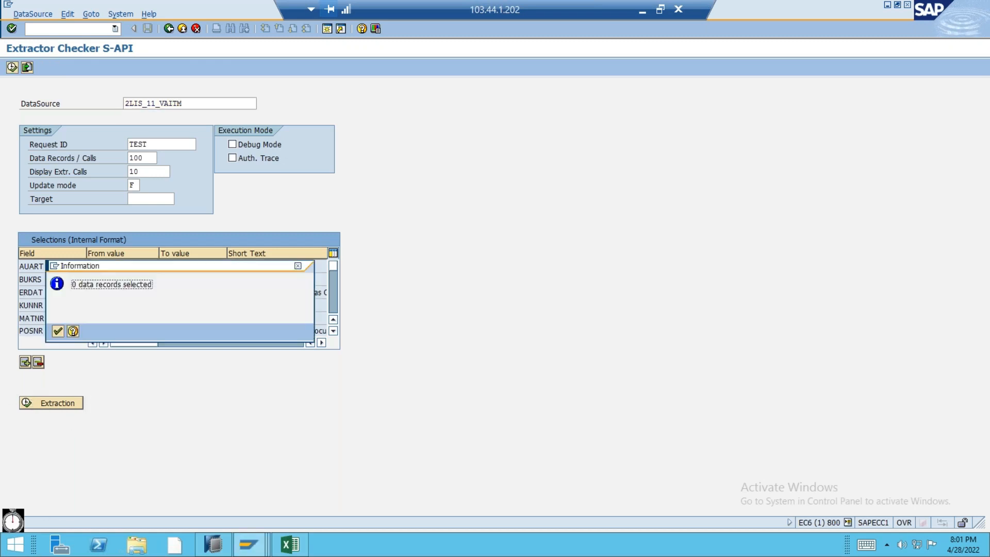
left_click(58, 331)
Change the DataSource to 2LIS_12_VCITM, run its test extraction and close the message.
left_click(157, 103)
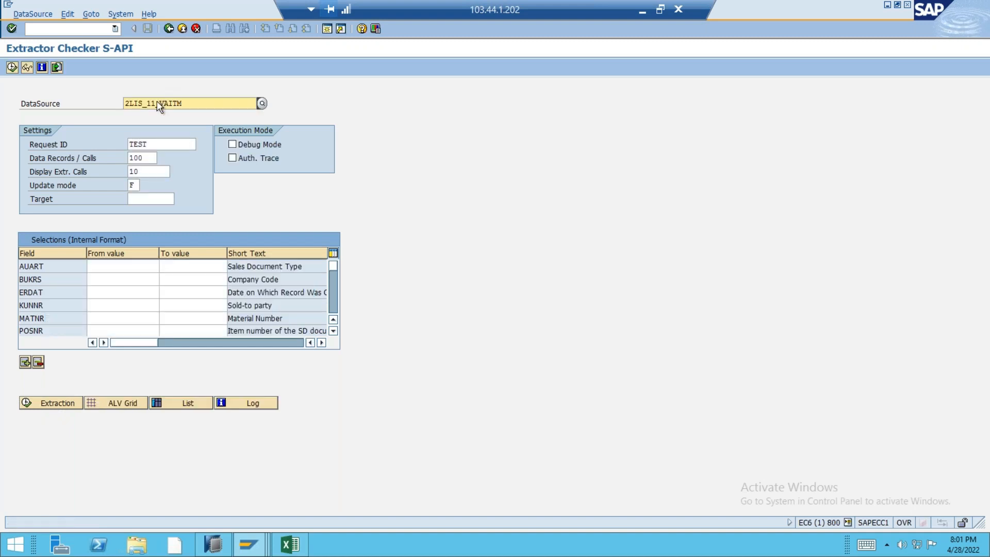
key("BackSpace")
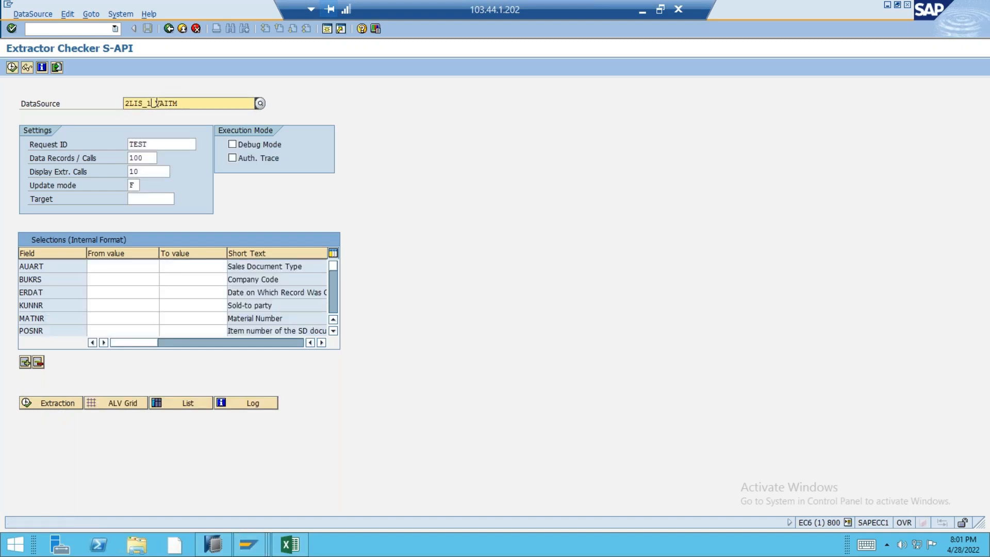
type("2_")
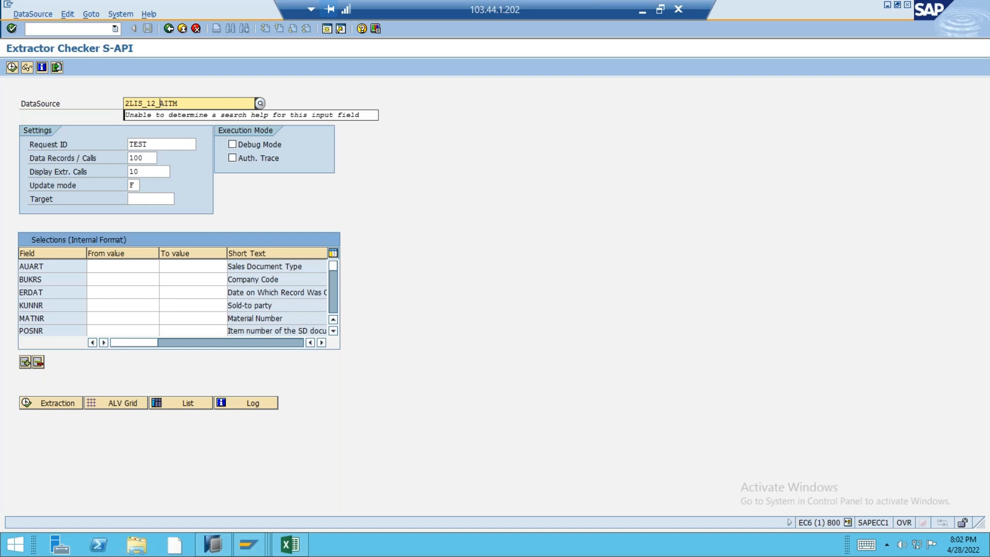
type("VCITM")
key("Return")
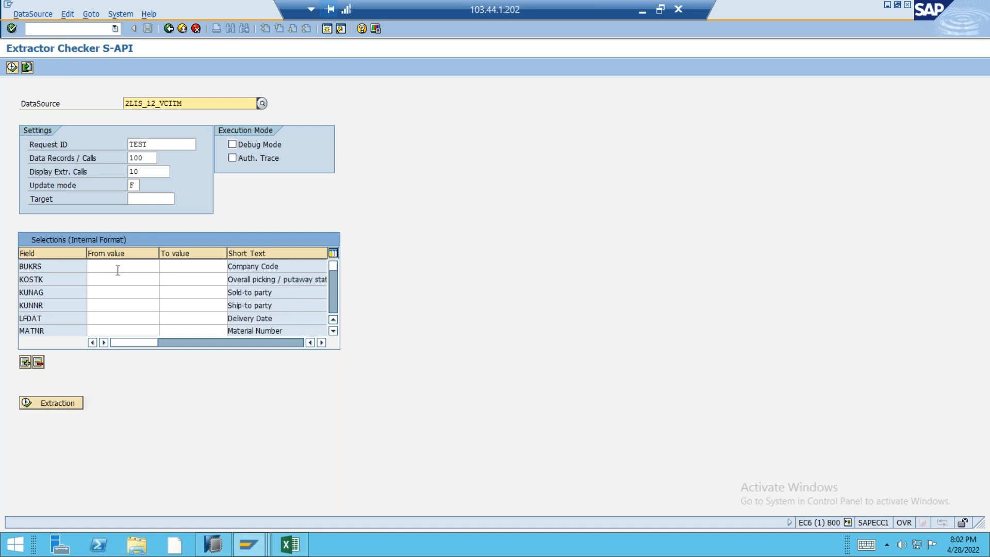
left_click(51, 402)
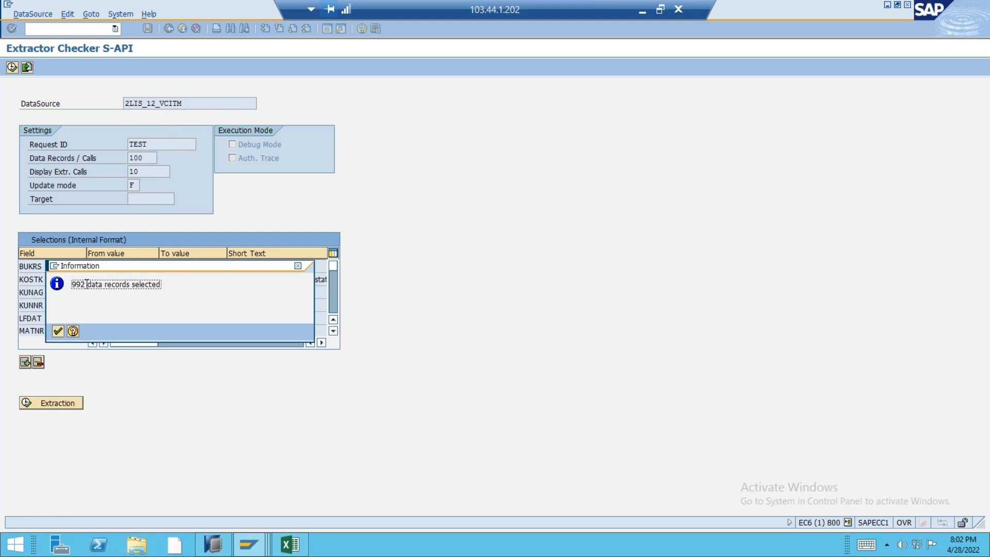
left_click_drag(77, 287, 70, 288)
left_click(299, 266)
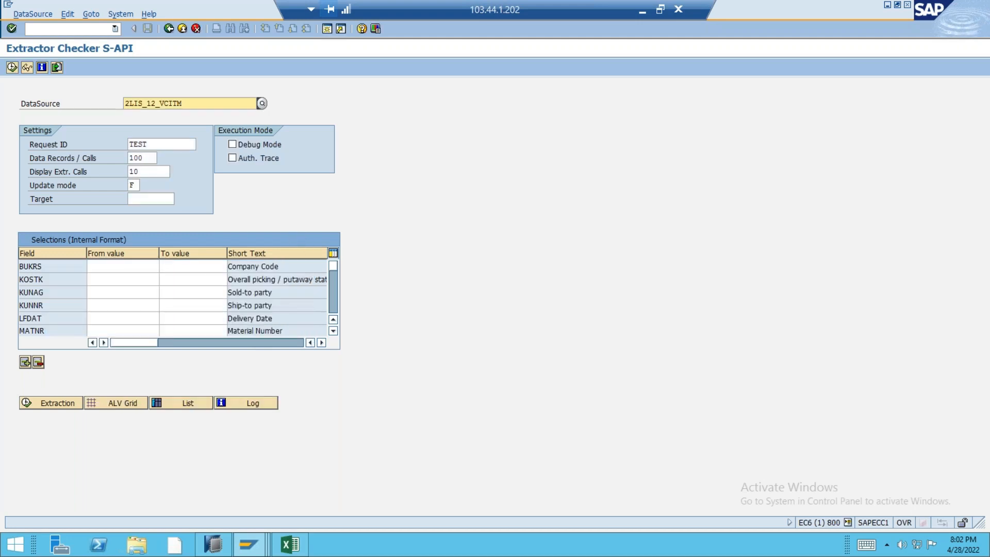
Review the available update modes for the extraction and close the list without changing the selection.
left_click(134, 185)
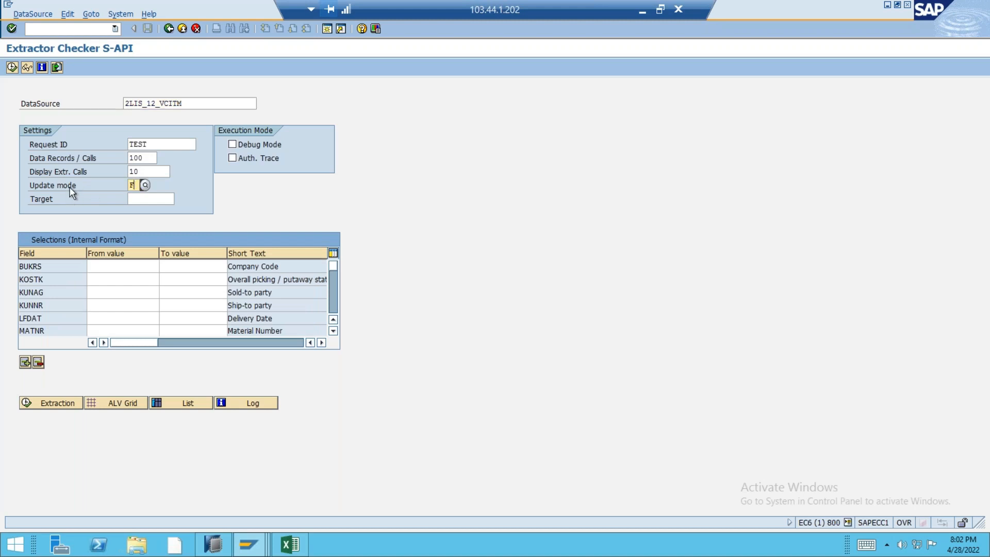
left_click(145, 186)
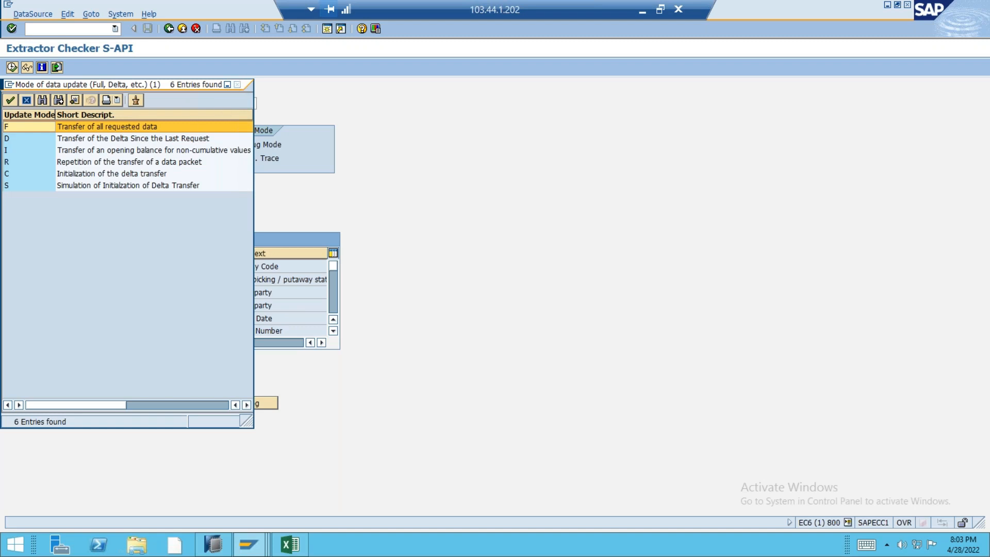
left_click(237, 84)
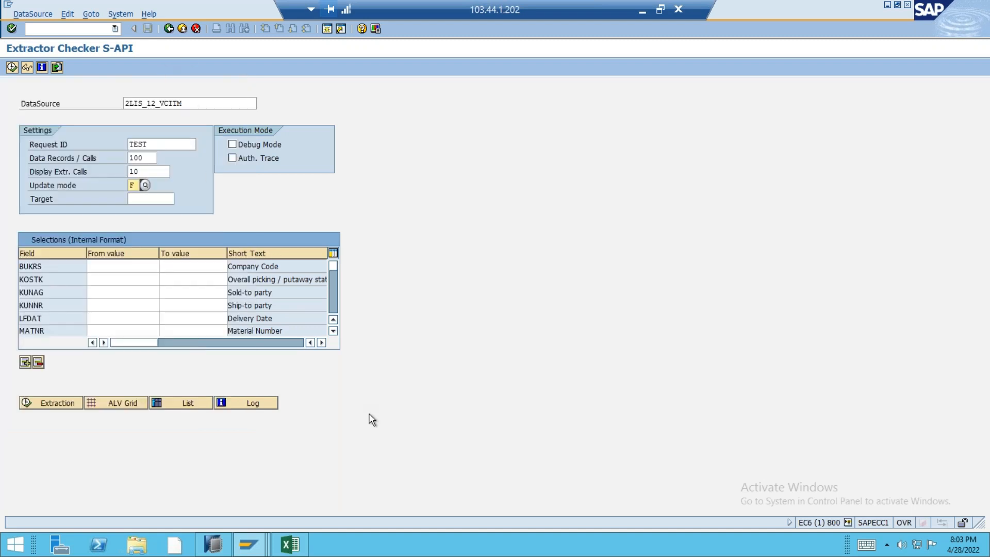
Open transaction lbwg for deleting setup data in the other session.
key("F3")
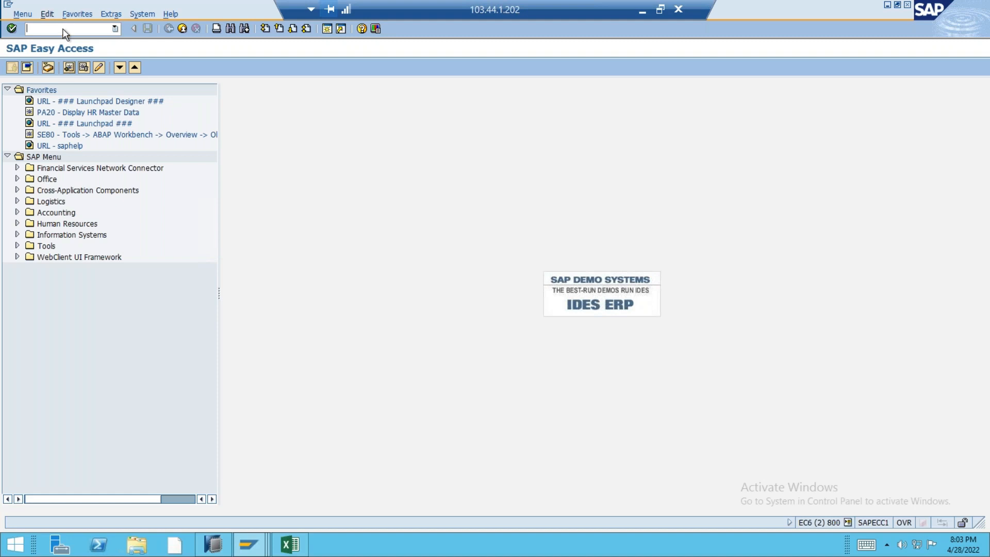
type("lbwg")
key("Return")
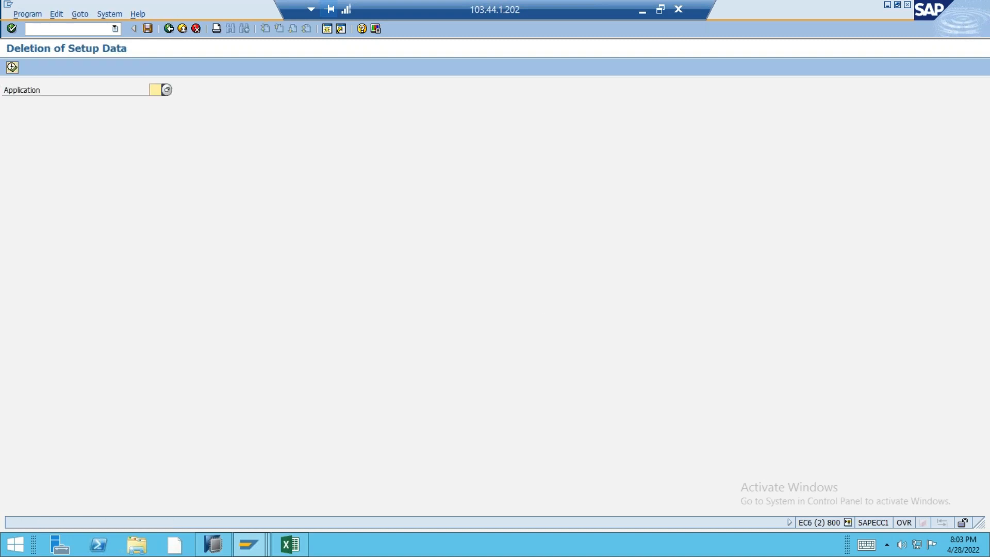
Delete the setup data for application 11, SD Sales BW, and confirm the deletion.
left_click(167, 90)
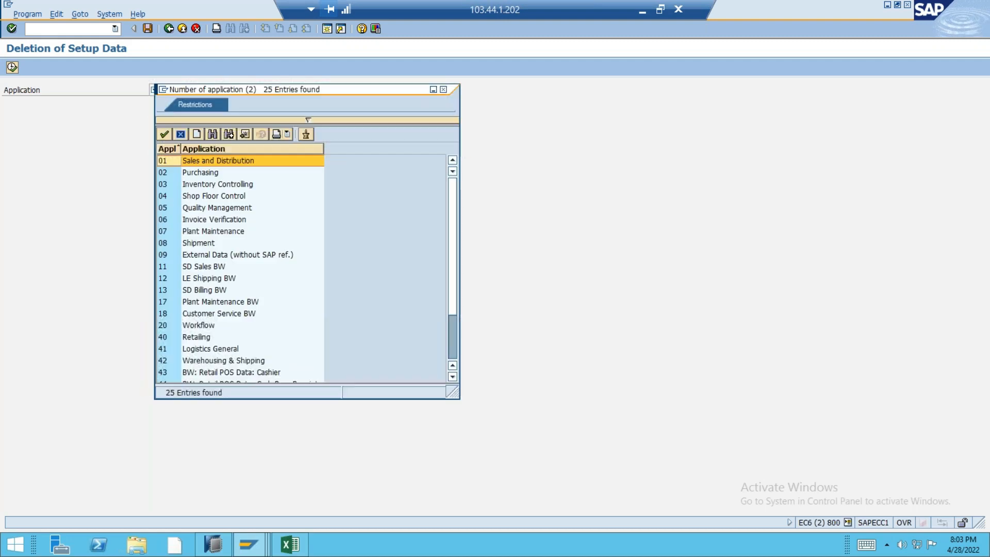
left_click(197, 162)
left_click(211, 268)
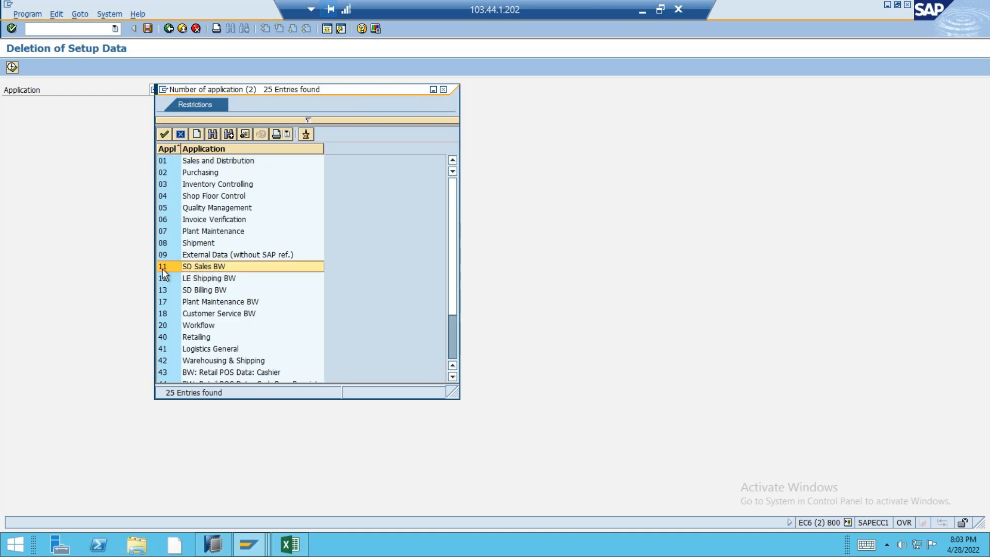
double_click(198, 266)
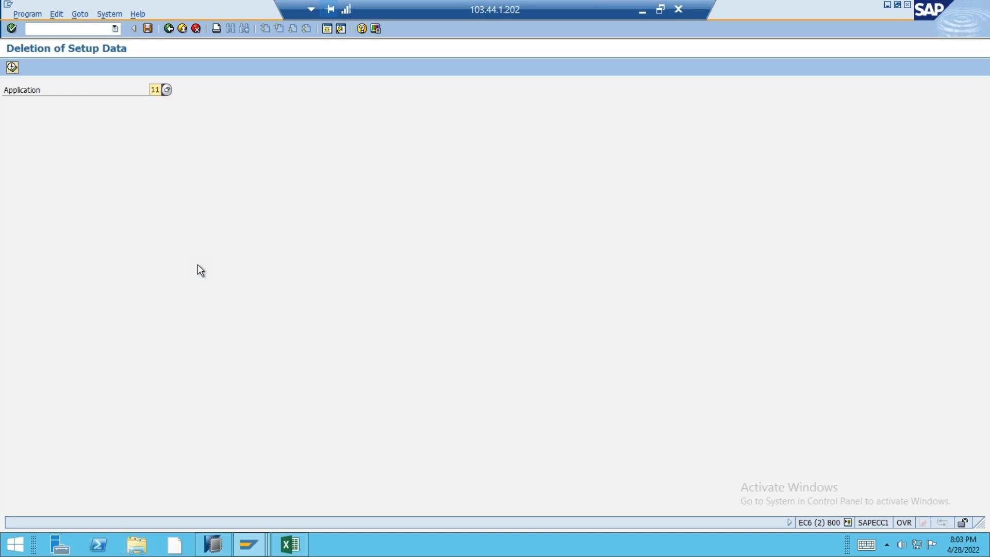
left_click(13, 67)
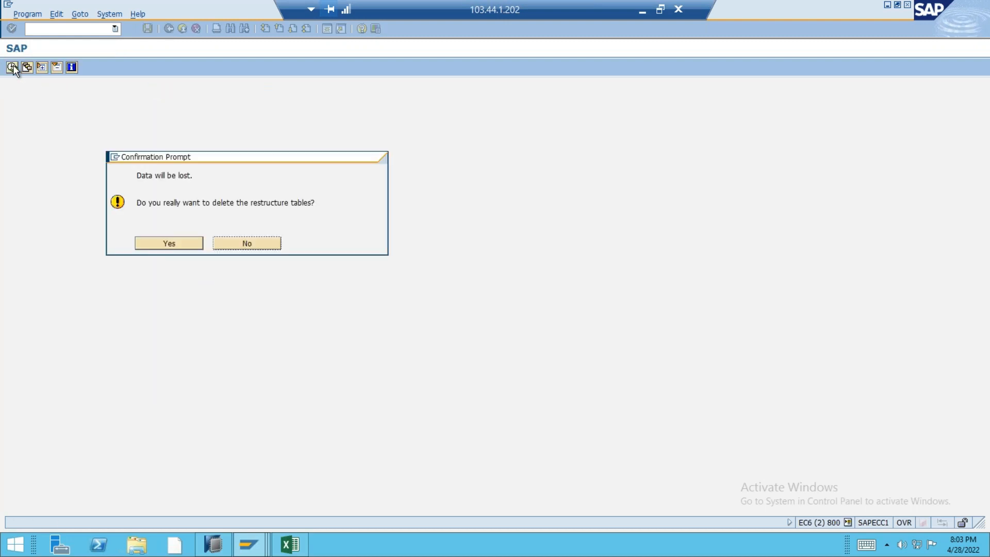
left_click(171, 244)
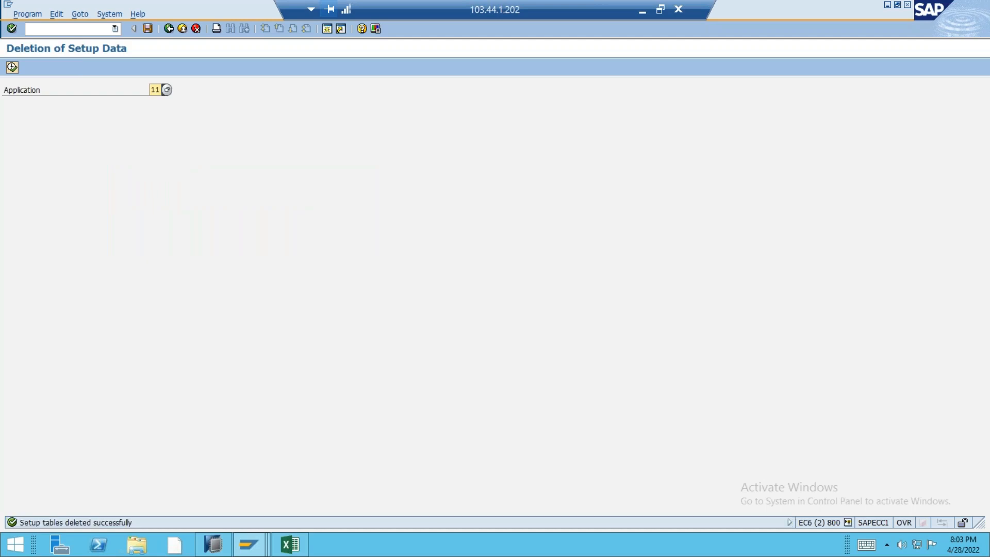
Switch to the LO Extraction presentation in PowerPoint and examine the slide on LO data flow into BW for the DataSource names.
key("alt+Tab")
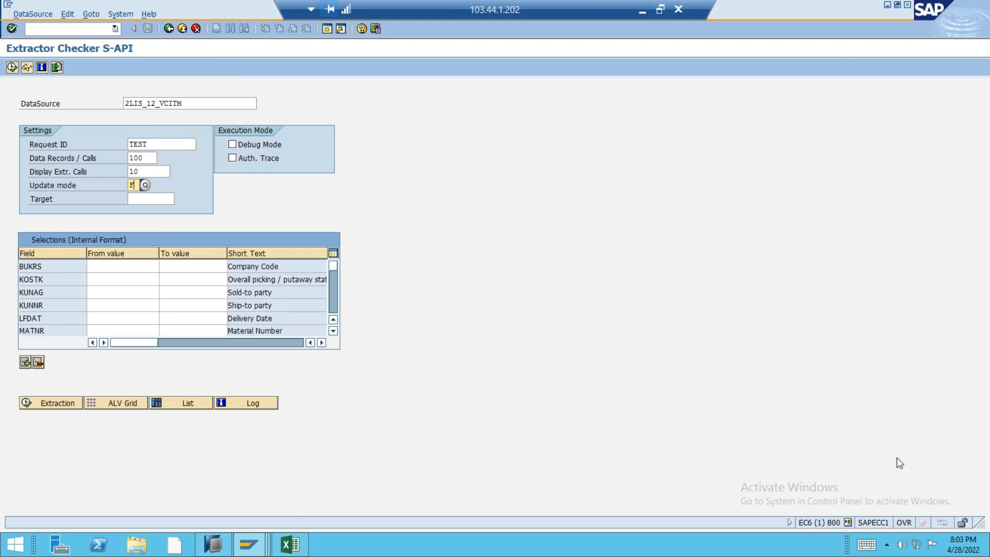
key("super+d")
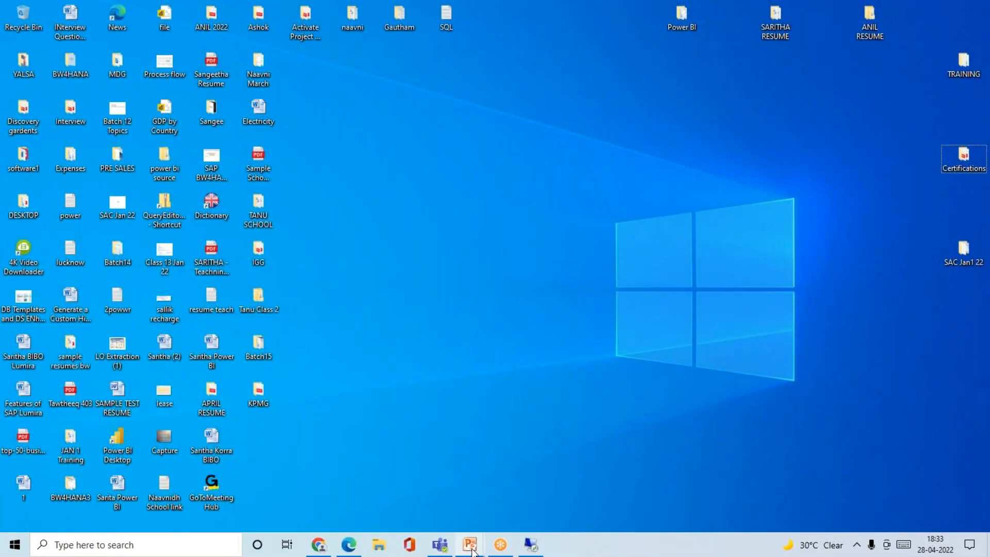
mouse_move(470, 545)
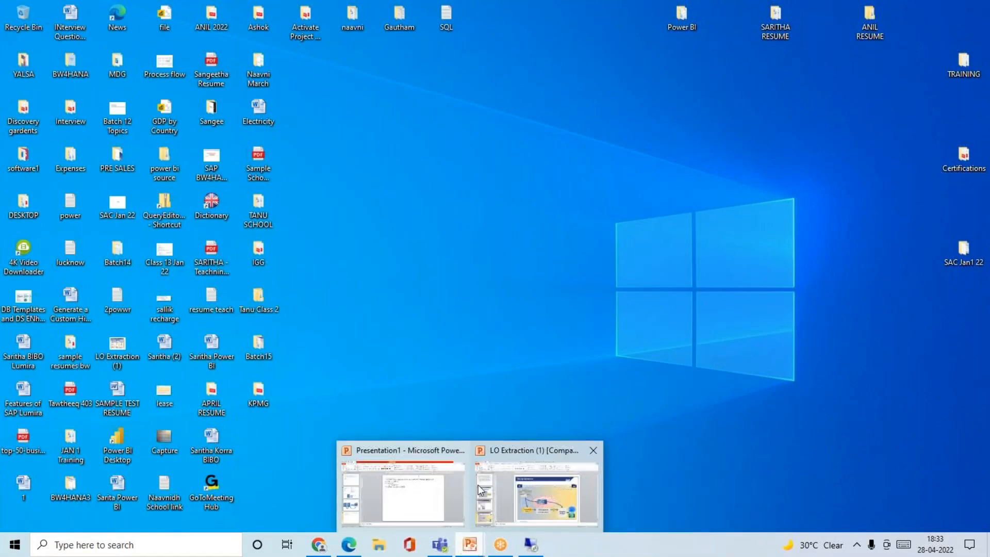
left_click(541, 490)
scroll(103, 173, "up", 10)
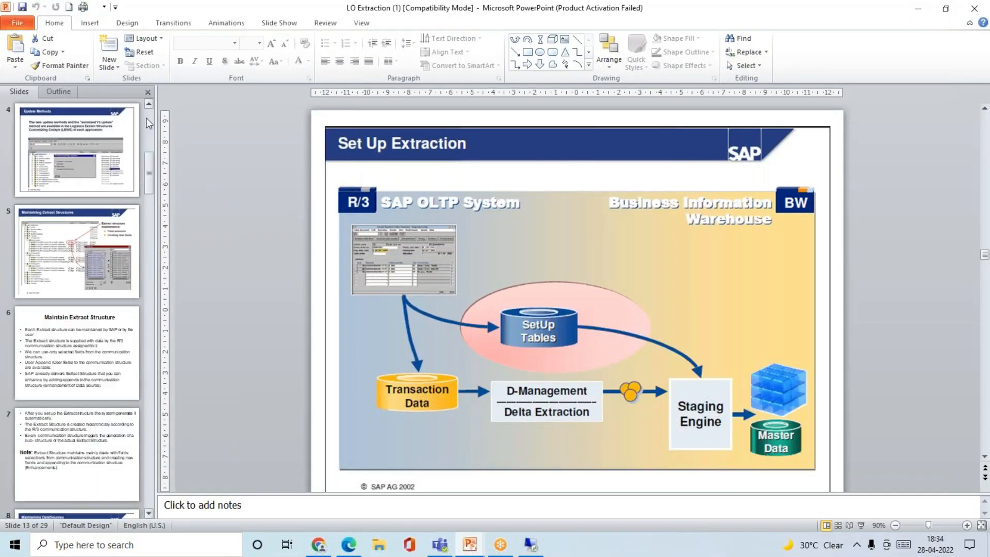
left_click(92, 270)
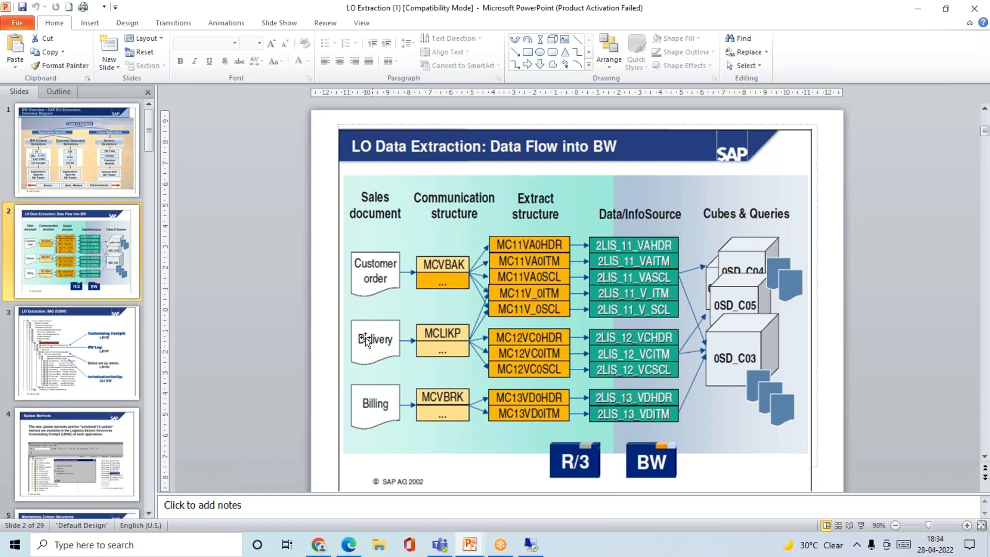
Return to the Extractor Checker in the remote SAP session and select the entire DataSource name.
left_click(531, 547)
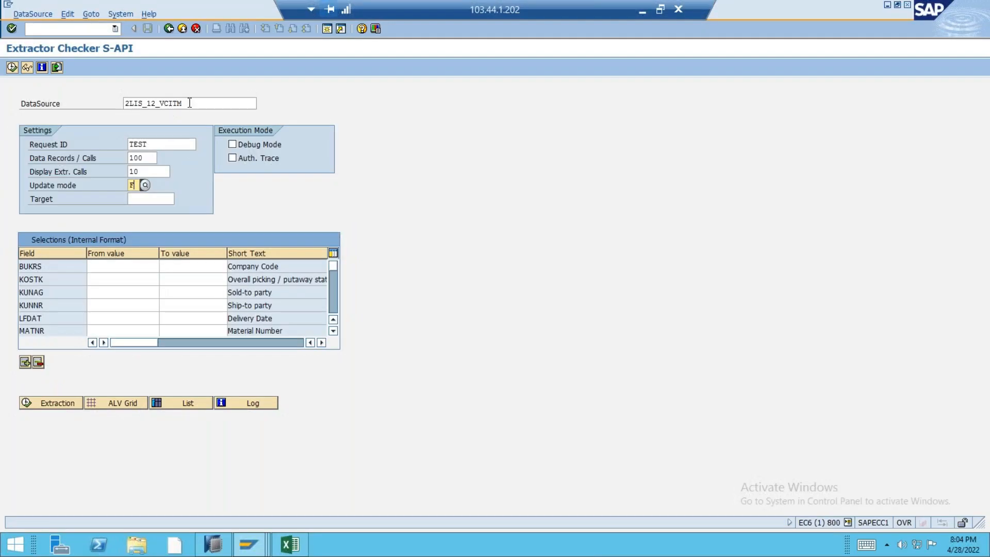
left_click(190, 104)
left_click_drag(189, 103, 110, 103)
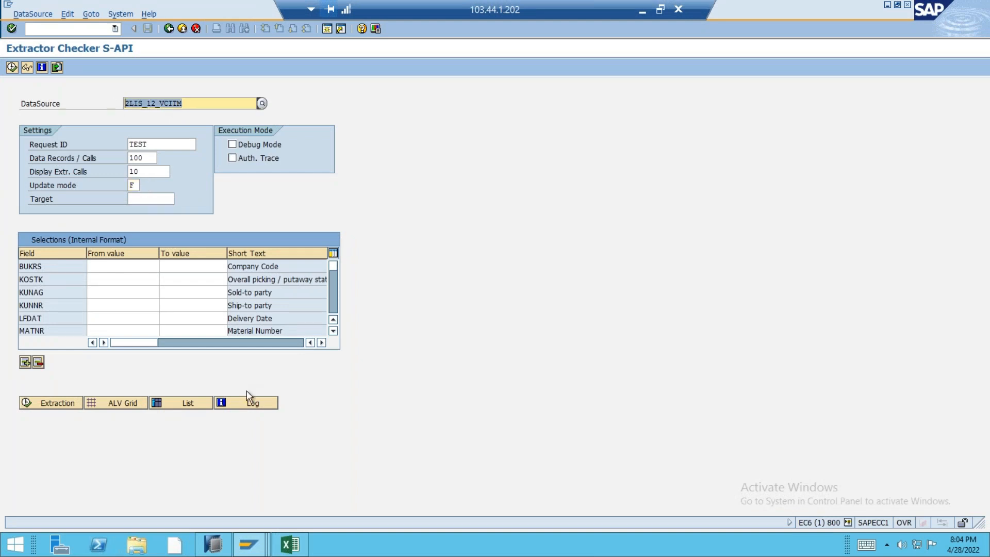